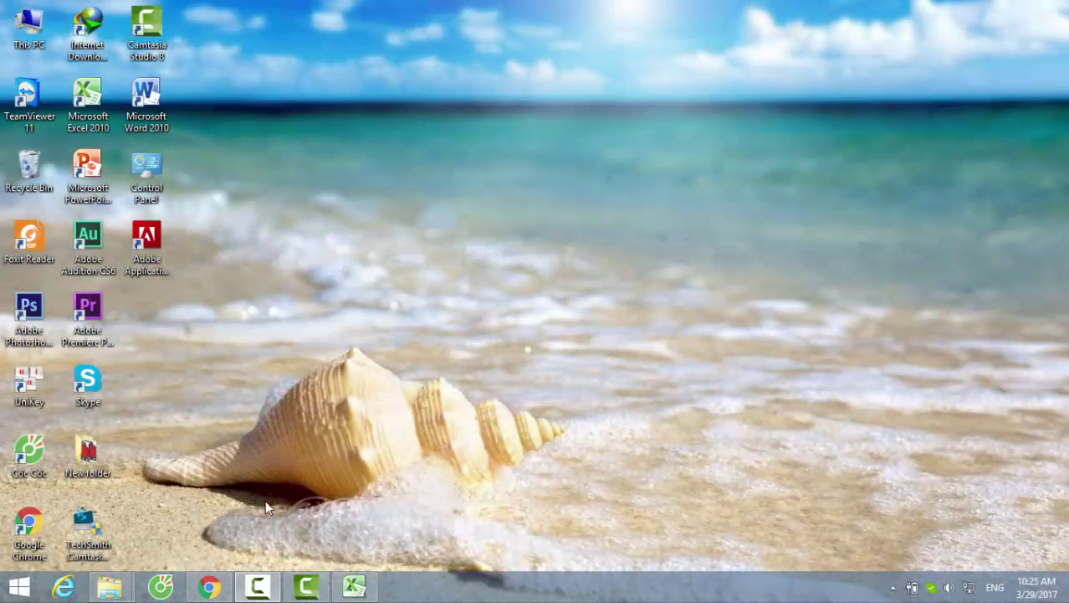
Bring the blank Book1 workbook window to the front from the taskbar.
{"action": "left_click", "coordinate": [354, 589]}
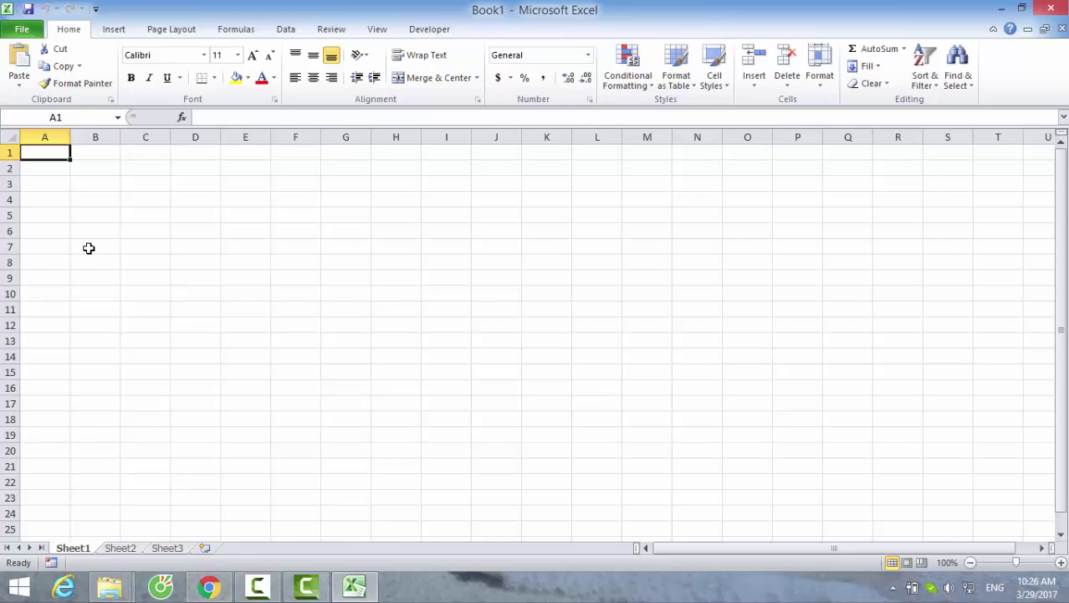
Show the Protect Workbook options on Book1's Info page.
{"action": "left_click", "coordinate": [34, 32]}
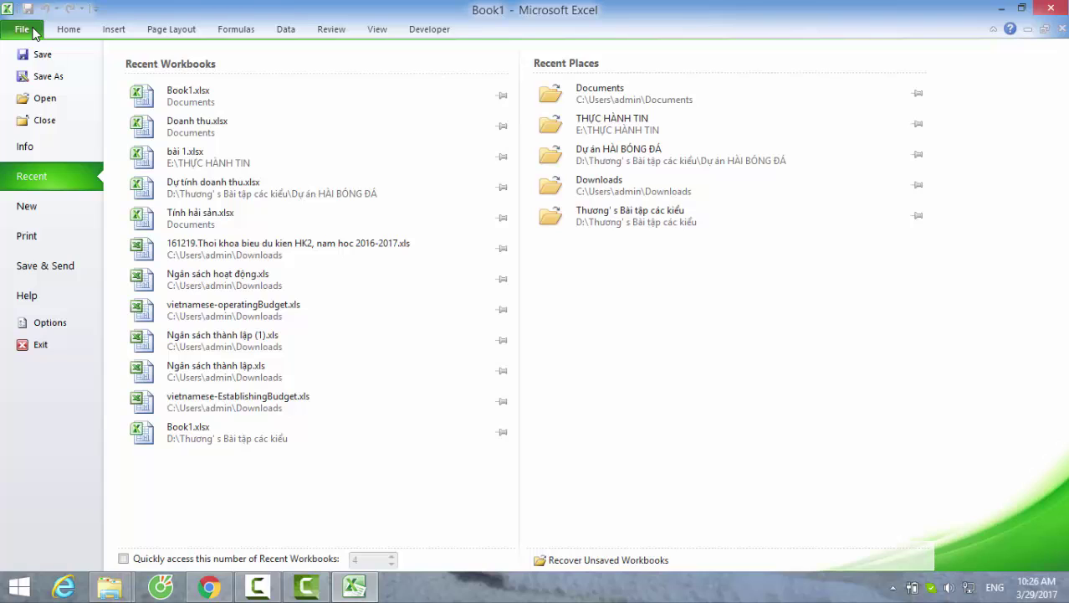
{"action": "left_click", "coordinate": [16, 149]}
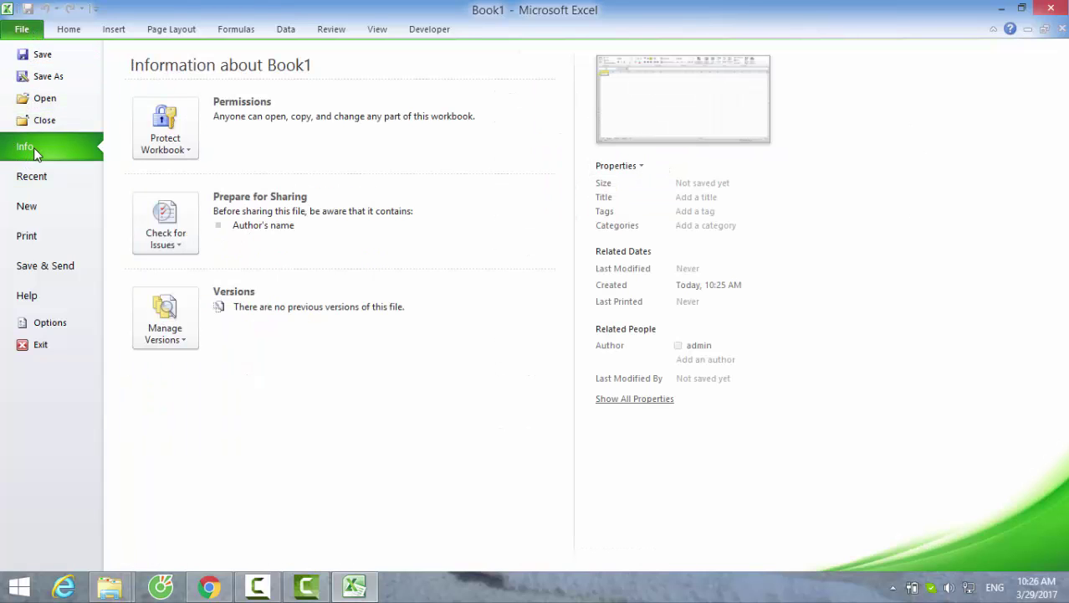
{"action": "left_click", "coordinate": [188, 149]}
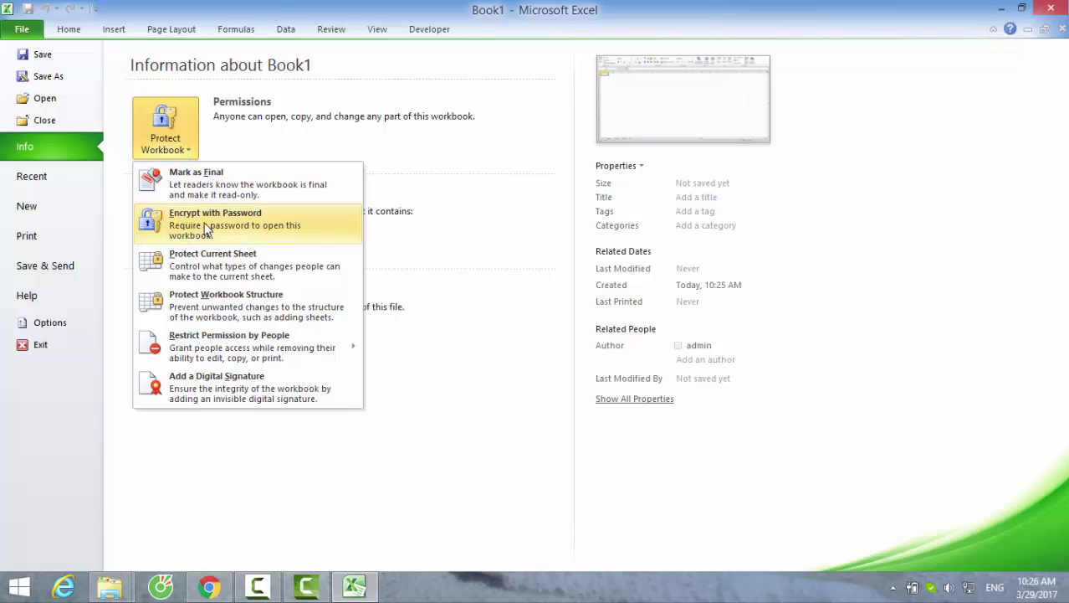
Encrypt Book1 with a password, re-entering it to confirm after a mismatch warning.
{"action": "left_click", "coordinate": [206, 227]}
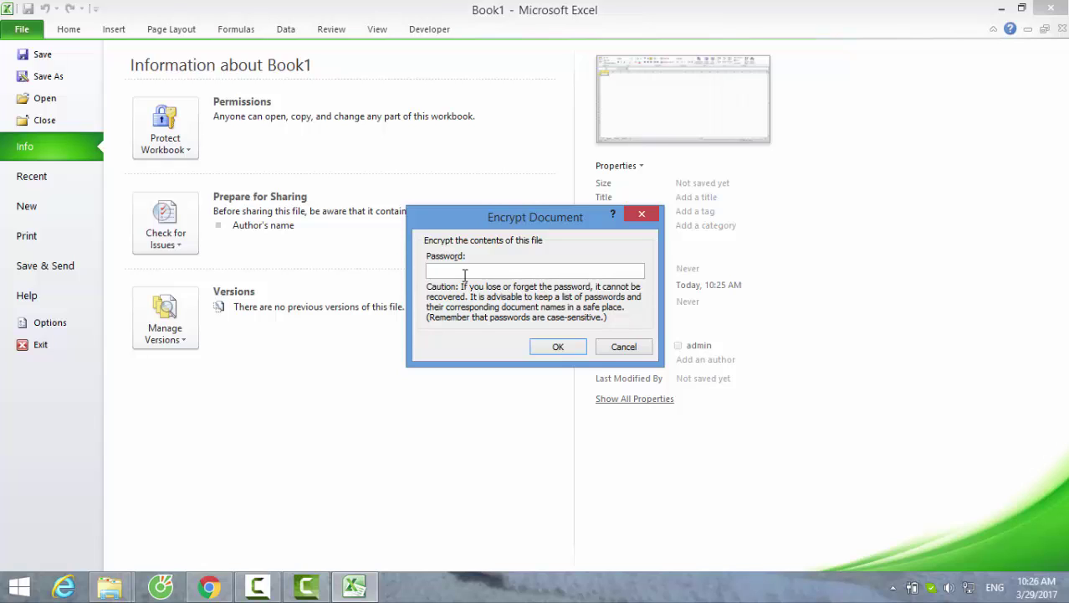
{"action": "key", "text": "Return"}
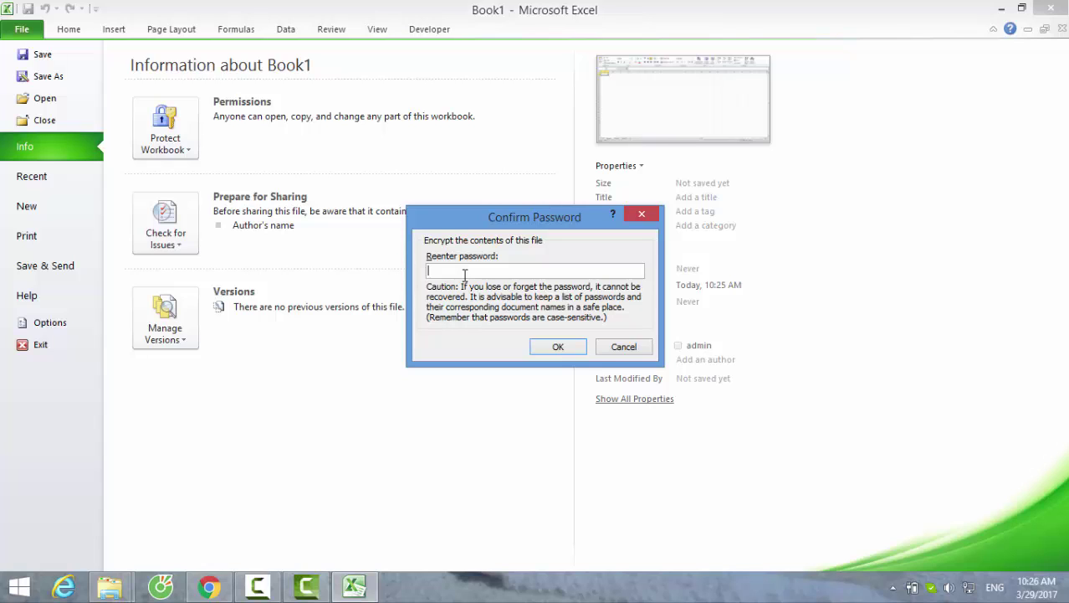
{"action": "key", "text": "Return"}
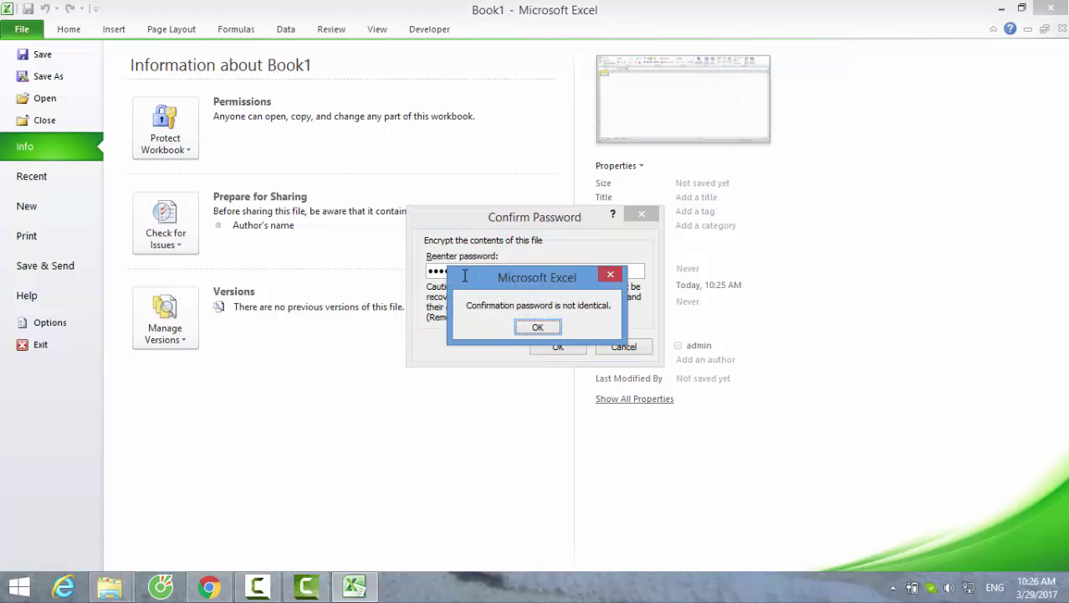
{"action": "key", "text": "Return"}
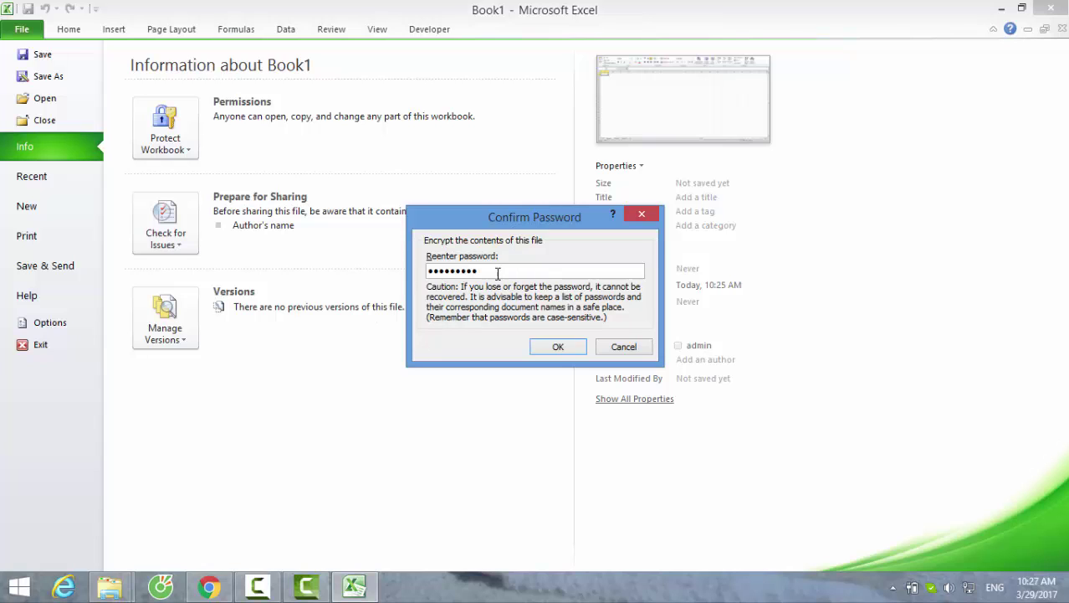
{"action": "key", "text": "Return"}
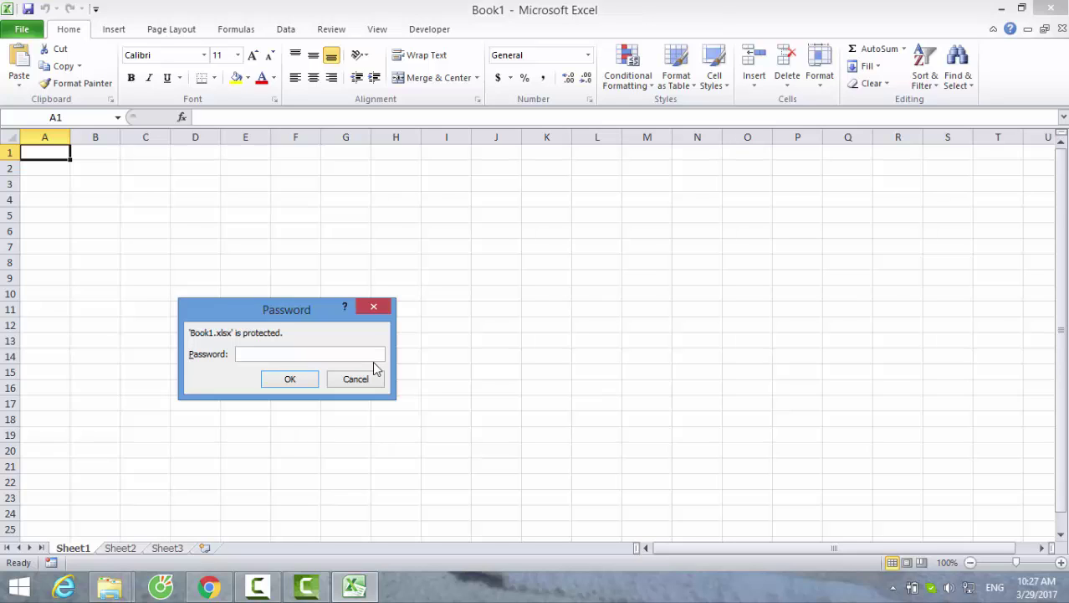
Cancel the password prompt shown when Book1.xlsx is reopened.
{"action": "left_click", "coordinate": [348, 382]}
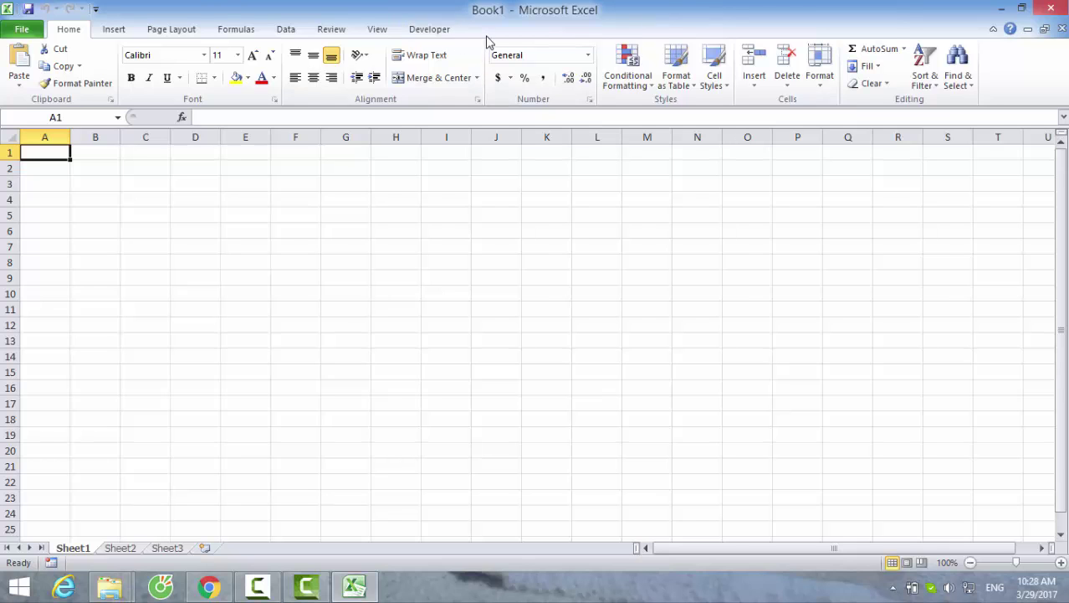
{"action": "left_click", "coordinate": [15, 30]}
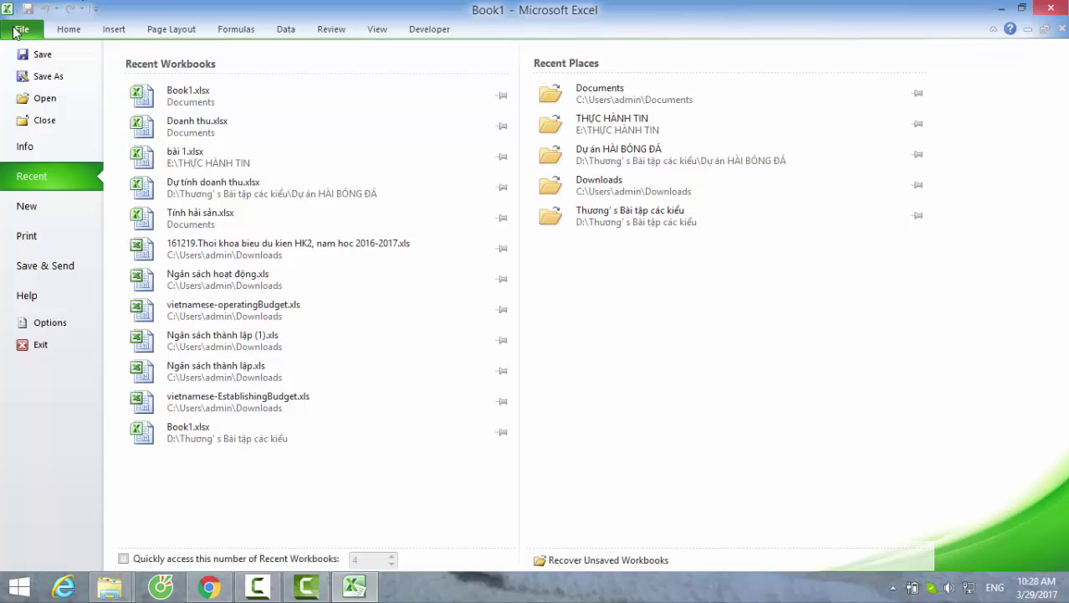
{"action": "key", "text": "Escape"}
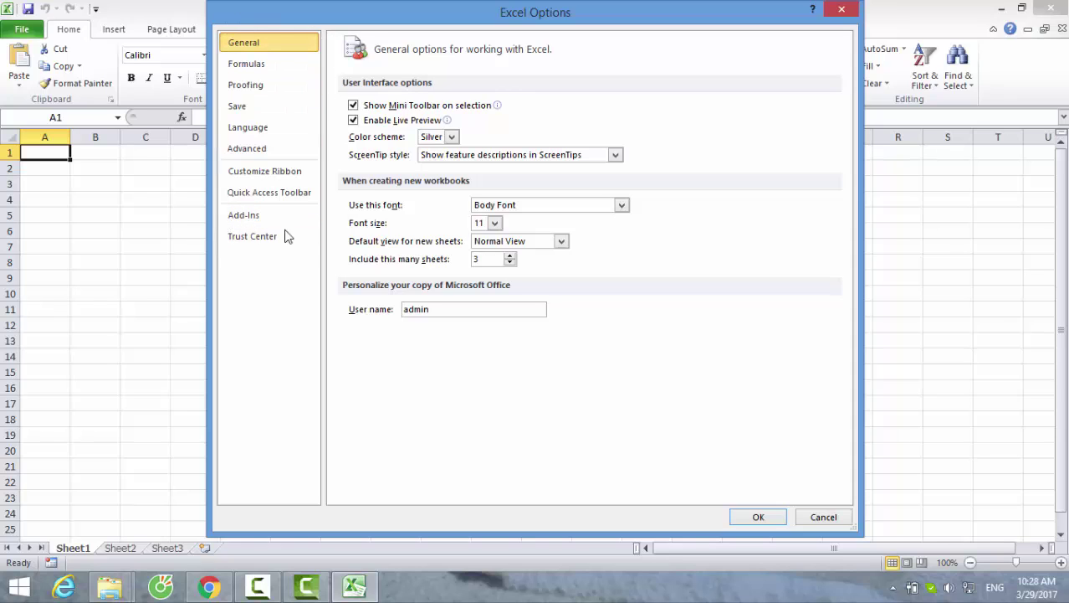
{"action": "left_click", "coordinate": [245, 179]}
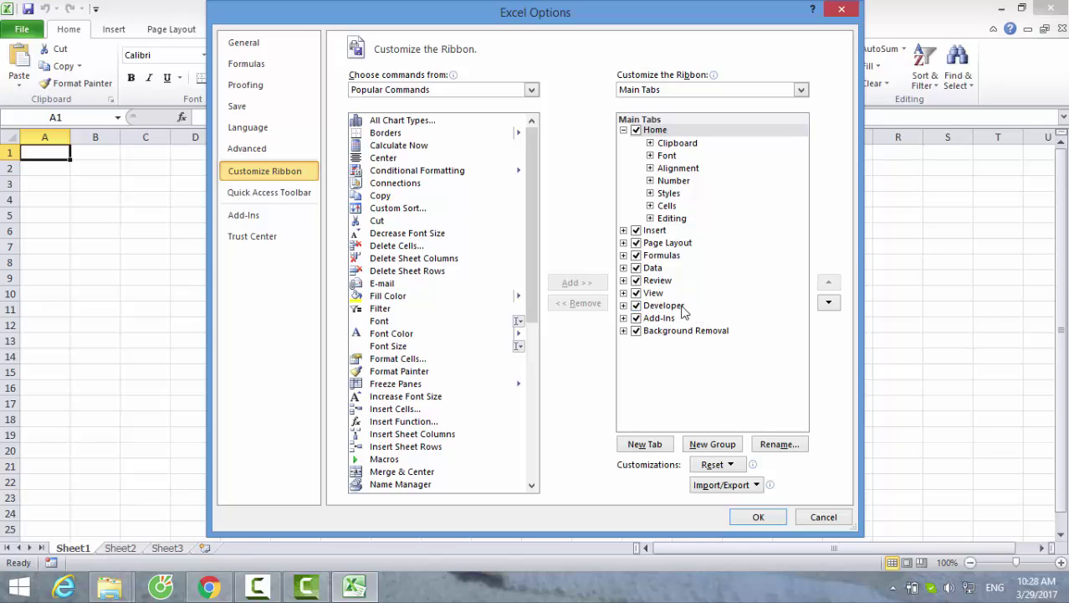
{"action": "left_click", "coordinate": [760, 518]}
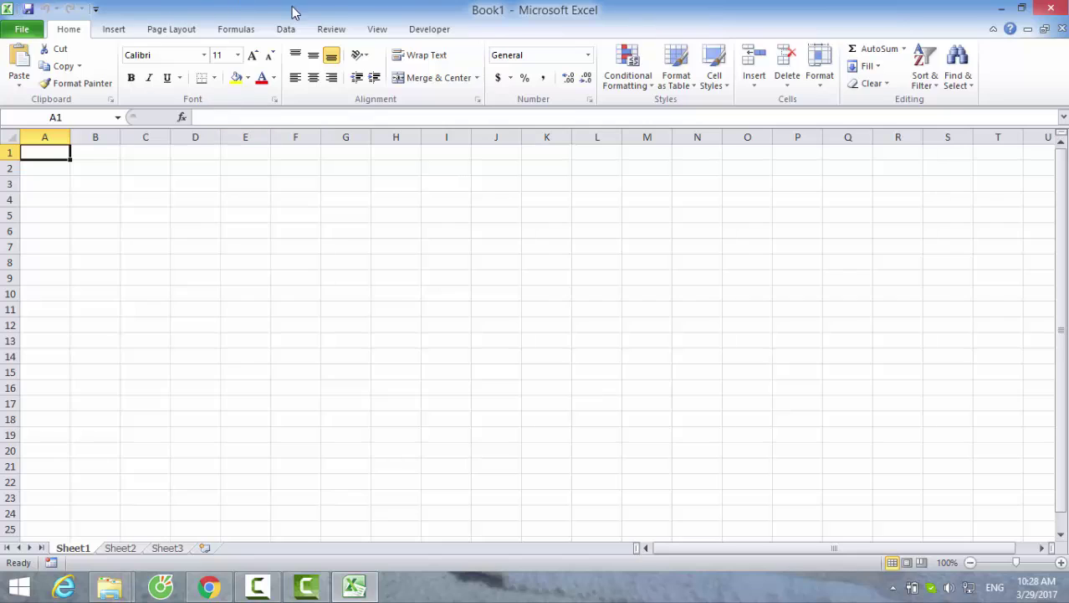
Open Sheet1's empty code window in the Visual Basic editor, then switch to the macro article.
{"action": "left_click", "coordinate": [427, 33]}
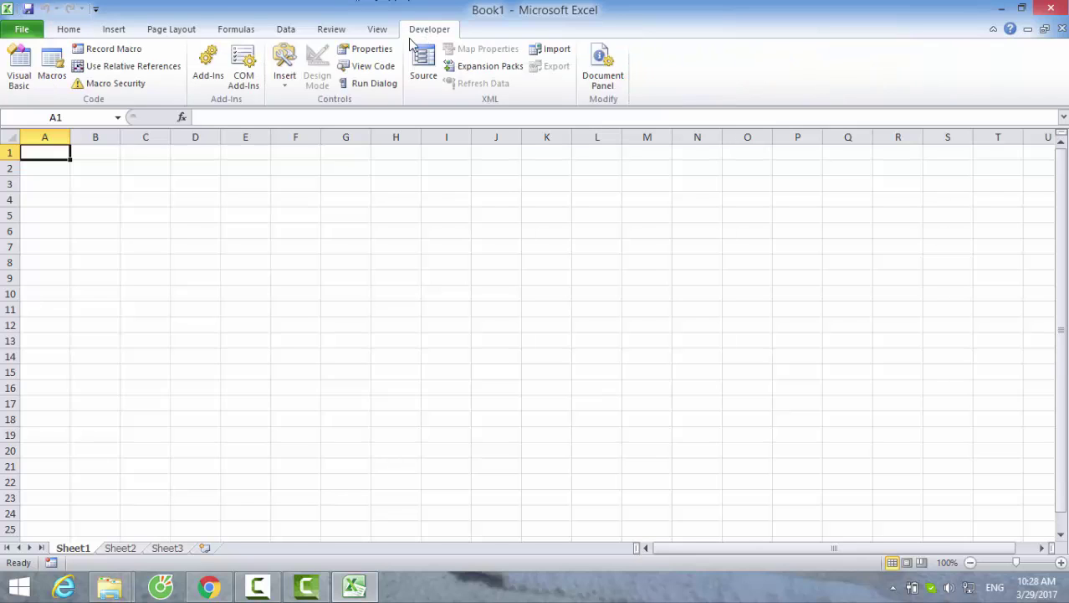
{"action": "left_click", "coordinate": [15, 88]}
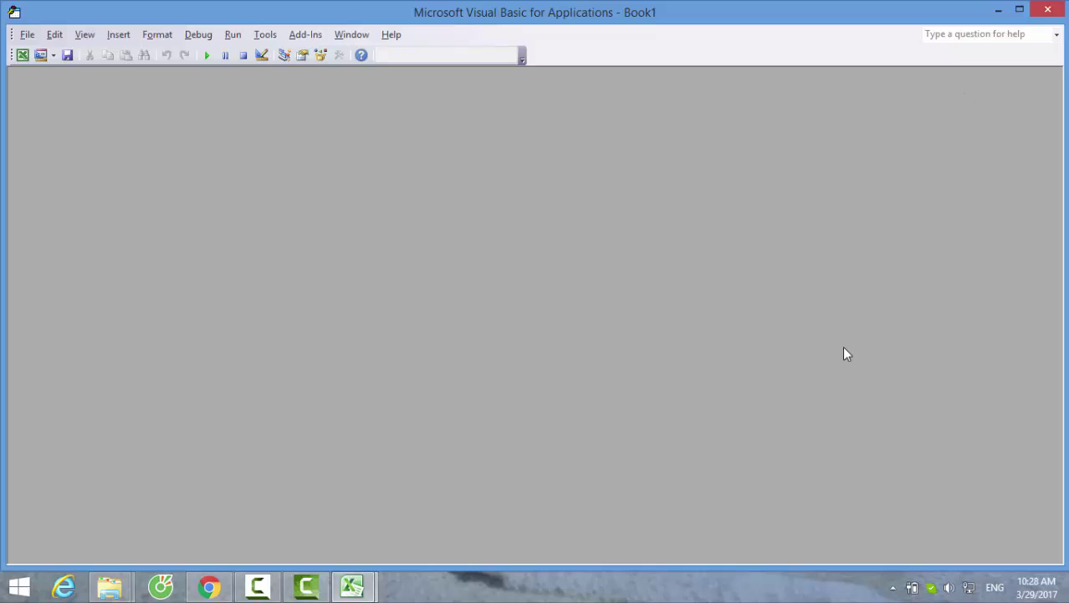
{"action": "left_click", "coordinate": [83, 35]}
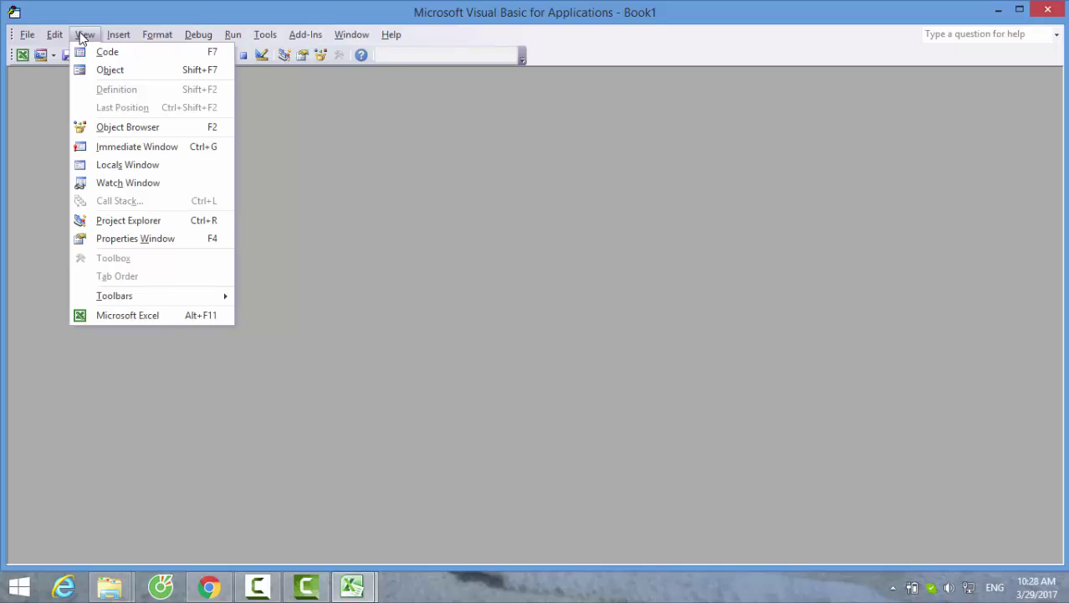
{"action": "left_click", "coordinate": [82, 54]}
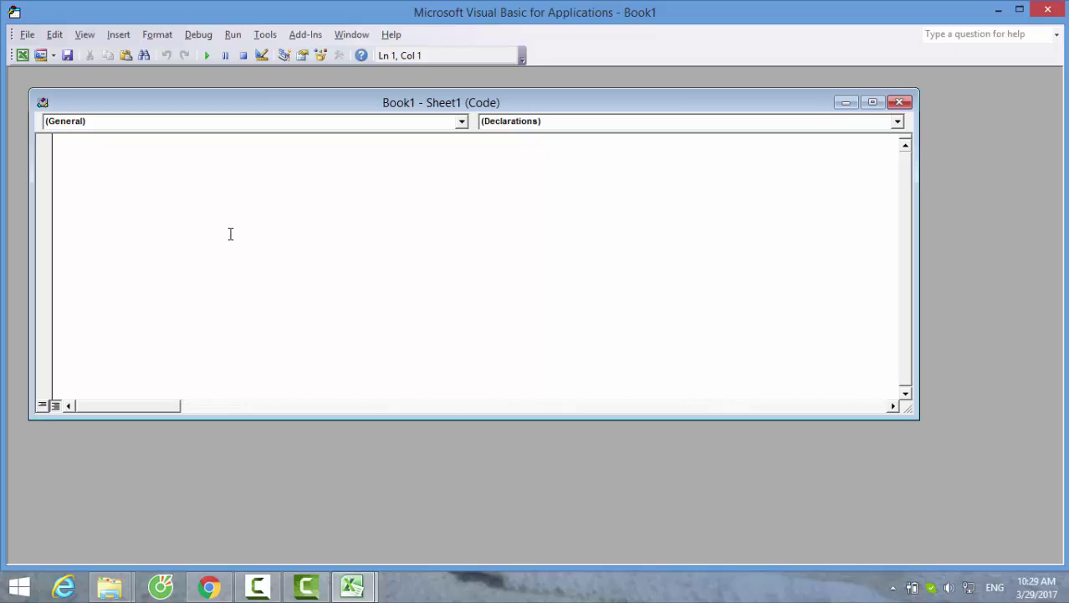
{"action": "left_click", "coordinate": [211, 590]}
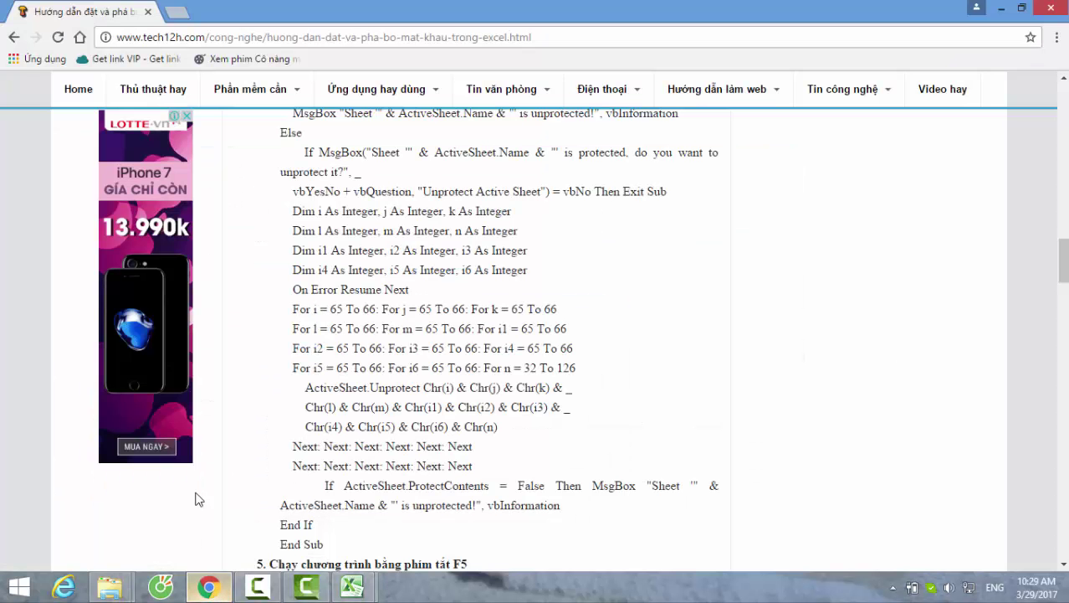
Select the PasswordBreaker macro from Sub PasswordBreaker() through End Sub in the tech12h article.
{"action": "left_click_drag", "start_coordinate": [1064, 260], "coordinate": [1058, 86]}
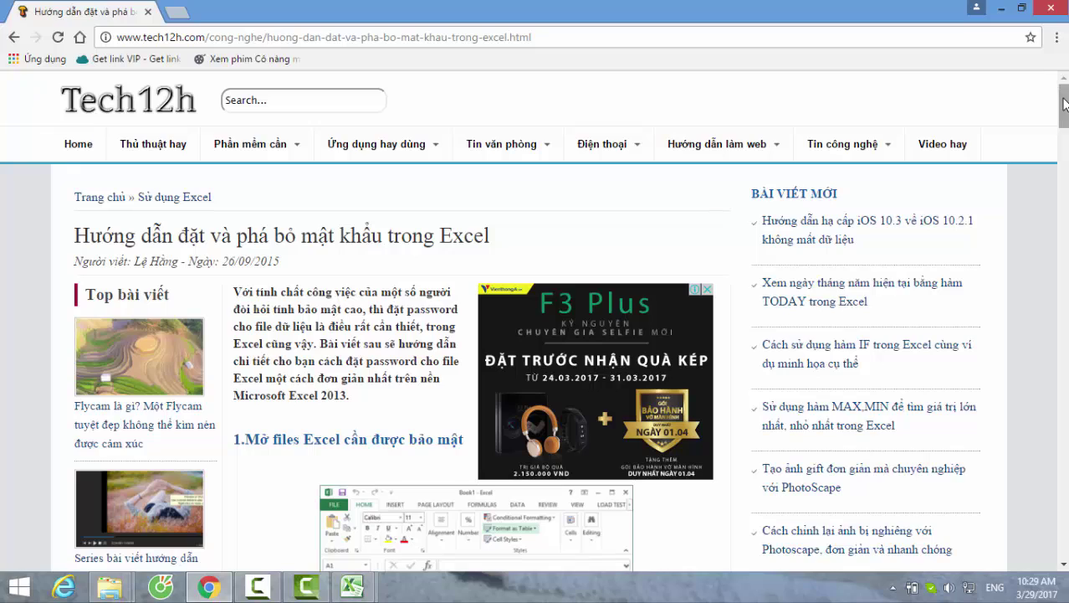
{"action": "left_click_drag", "start_coordinate": [1059, 86], "coordinate": [1064, 112]}
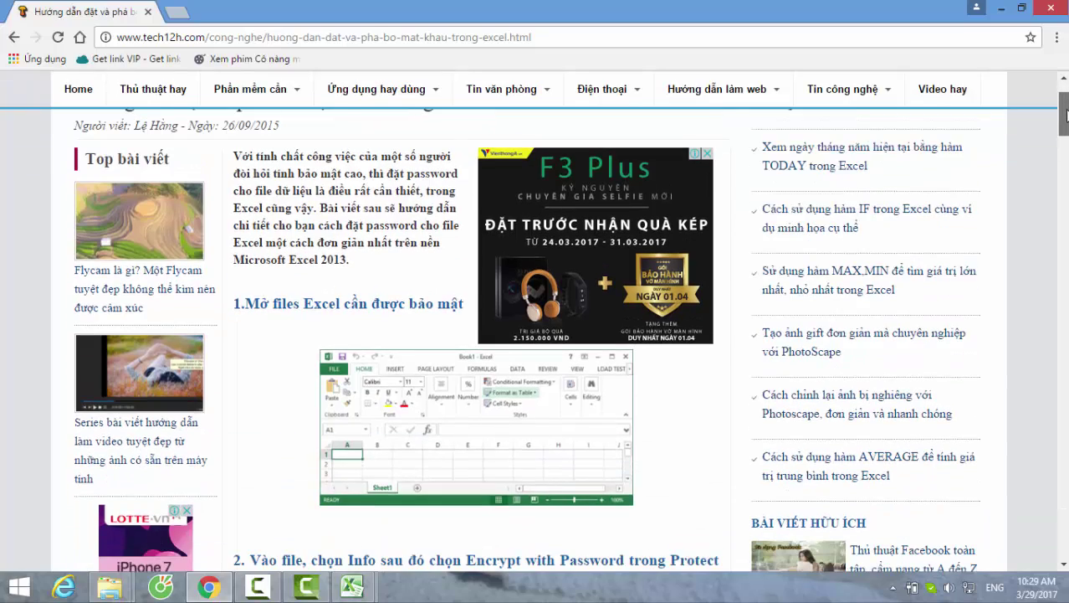
{"action": "scroll", "coordinate": [1064, 112], "scroll_direction": "down", "scroll_amount": 3}
{"action": "scroll", "coordinate": [536, 335], "scroll_direction": "down", "scroll_amount": 2}
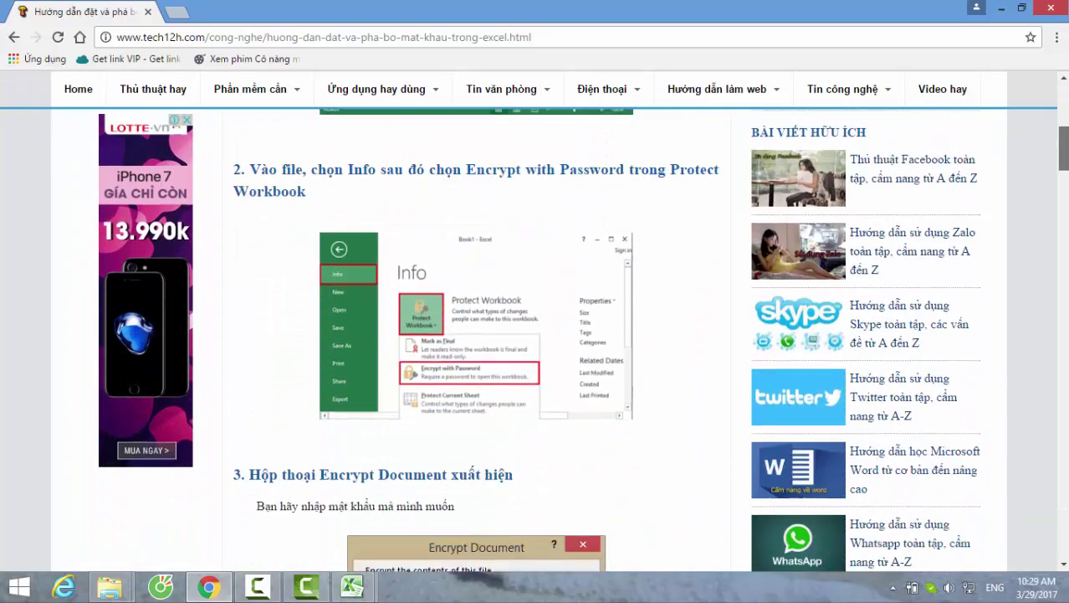
{"action": "scroll", "coordinate": [535, 334], "scroll_direction": "down", "scroll_amount": 1}
{"action": "scroll", "coordinate": [536, 334], "scroll_direction": "down", "scroll_amount": 1}
{"action": "left_click_drag", "start_coordinate": [1065, 174], "coordinate": [1066, 249]}
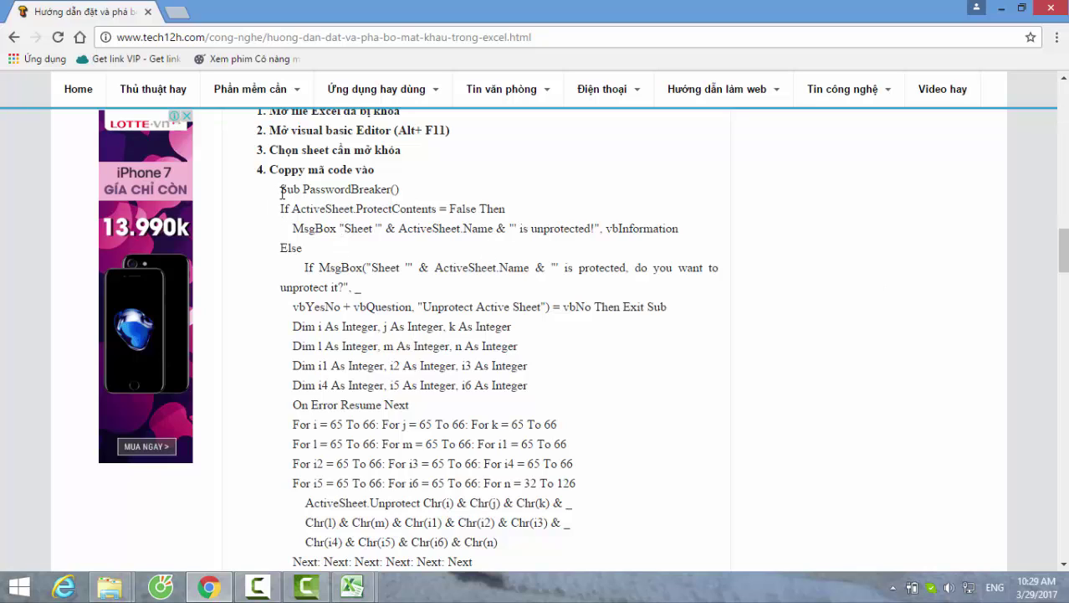
{"action": "mouse_move", "coordinate": [281, 189]}
{"action": "left_mouse_down"}
{"action": "mouse_move", "coordinate": [512, 251]}
{"action": "mouse_move", "coordinate": [682, 151]}
{"action": "mouse_move", "coordinate": [563, 92]}
{"action": "mouse_move", "coordinate": [343, 160]}
{"action": "left_mouse_up"}
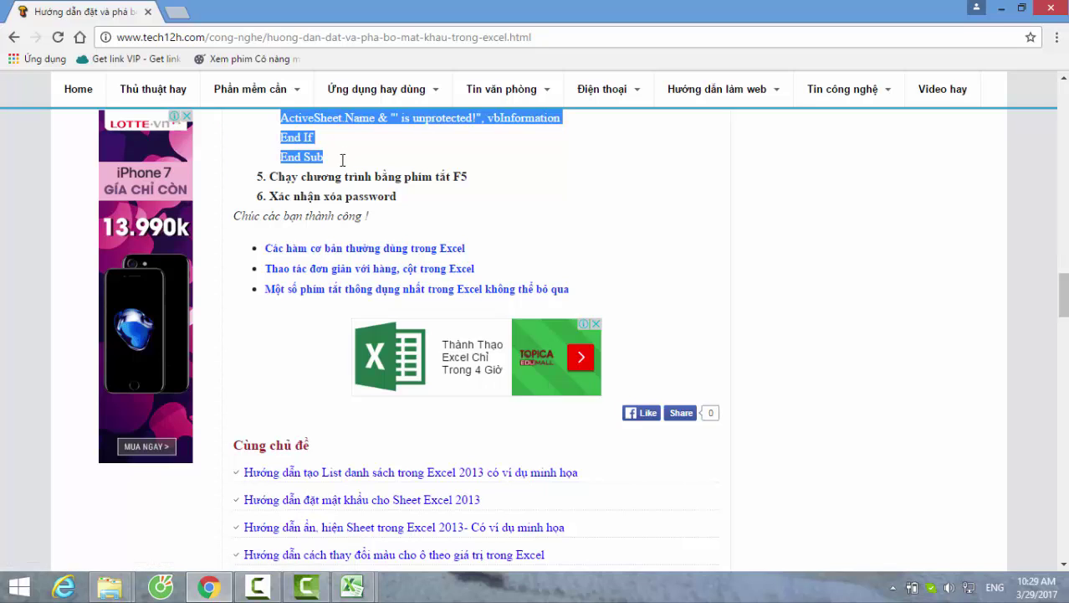
{"action": "mouse_move", "coordinate": [352, 586]}
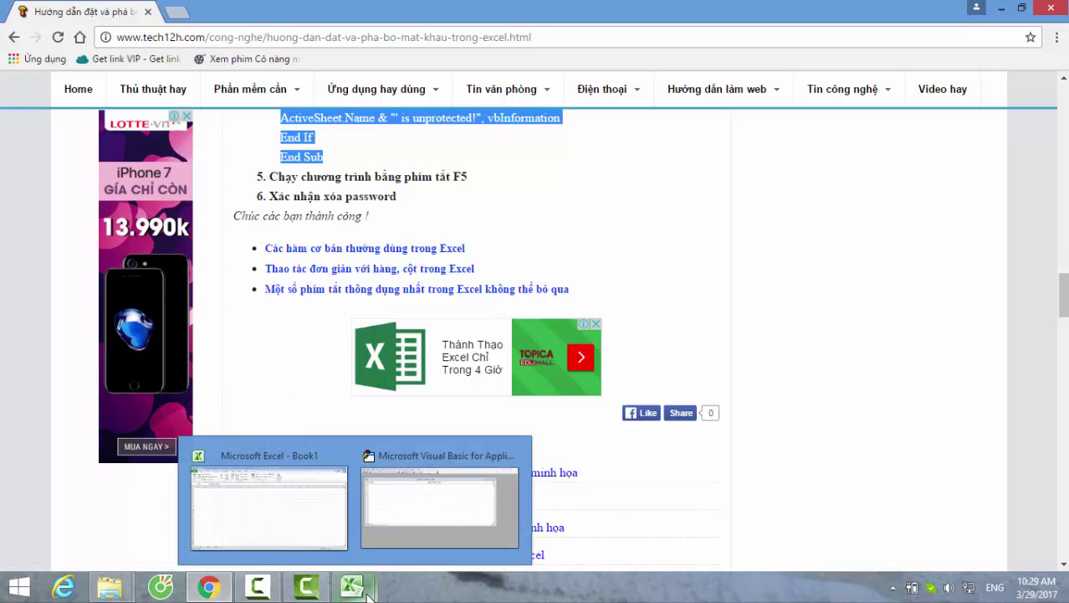
{"action": "left_click", "coordinate": [370, 505]}
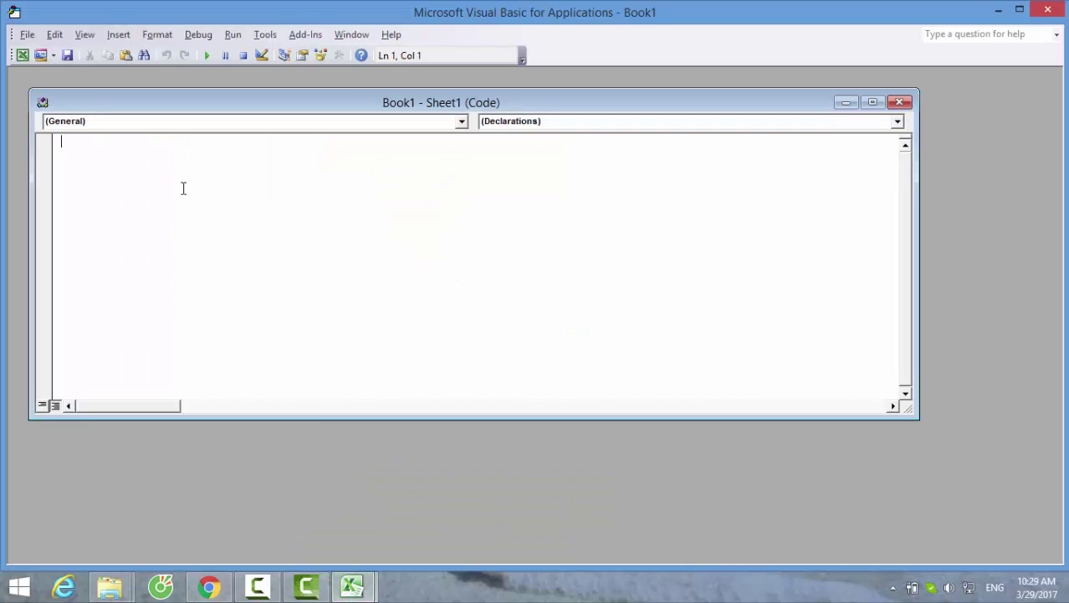
Paste and run the PasswordBreaker macro in Sheet1's code, acknowledge the unprotected message, close the editor.
{"action": "key", "text": "ctrl+v"}
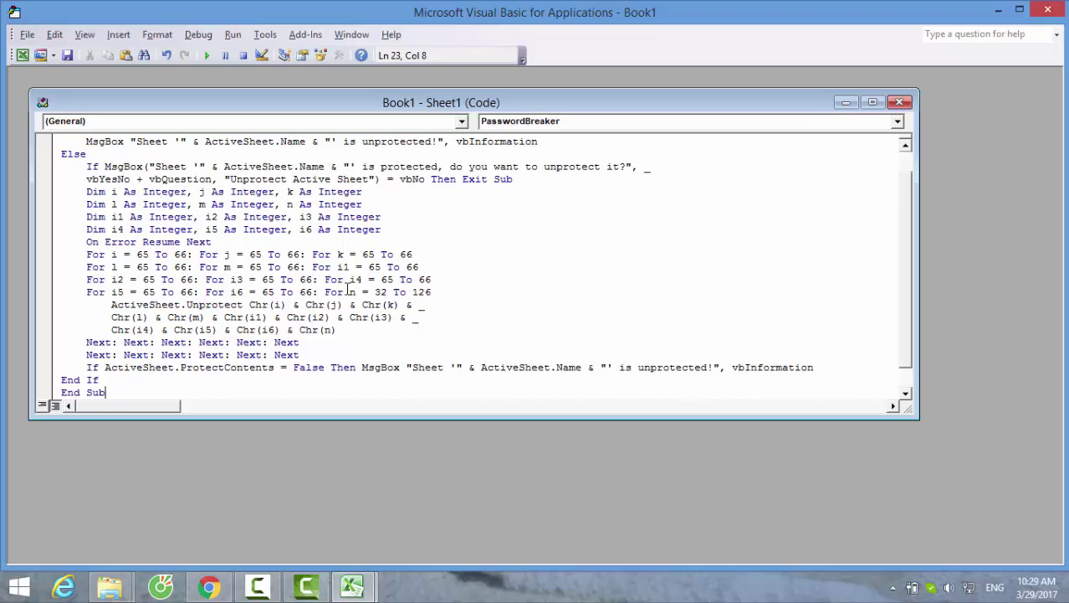
{"action": "scroll", "coordinate": [904, 277], "scroll_direction": "up", "scroll_amount": 2}
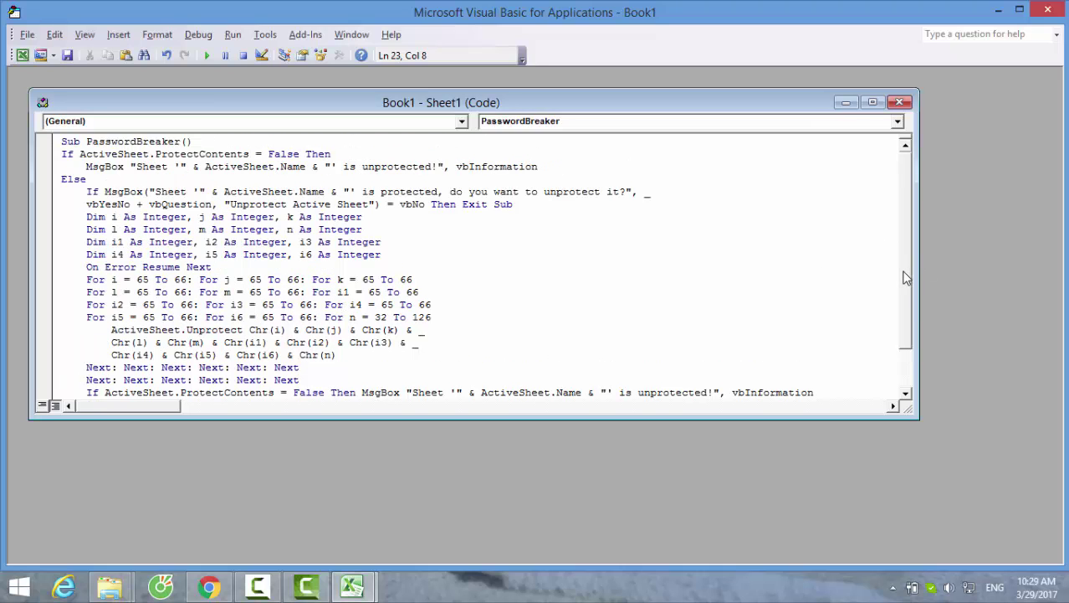
{"action": "key", "text": "F5"}
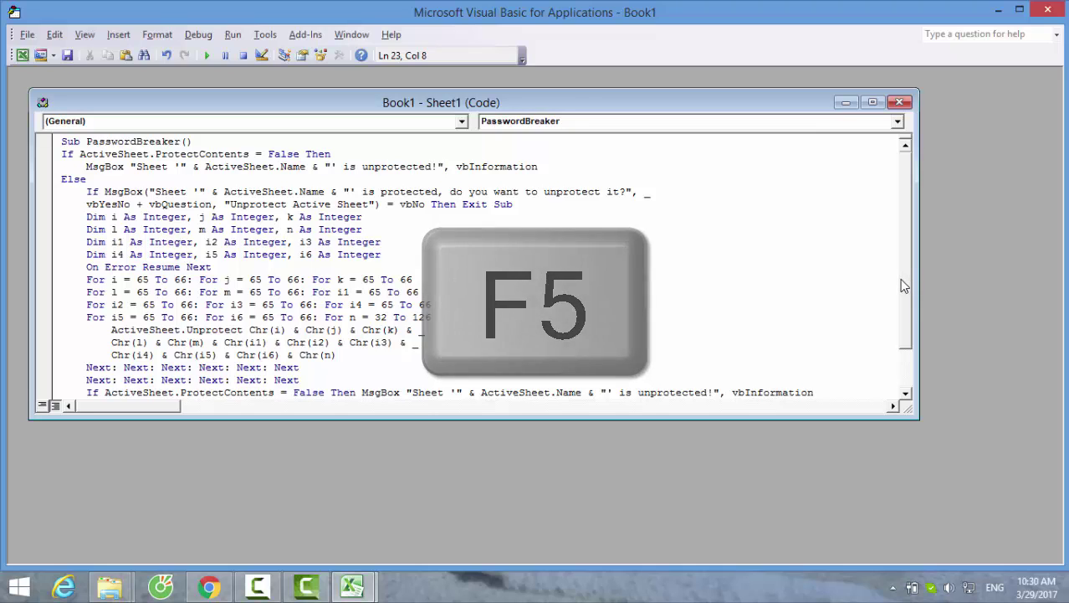
{"action": "scroll", "coordinate": [845, 342], "scroll_direction": "down", "scroll_amount": 1}
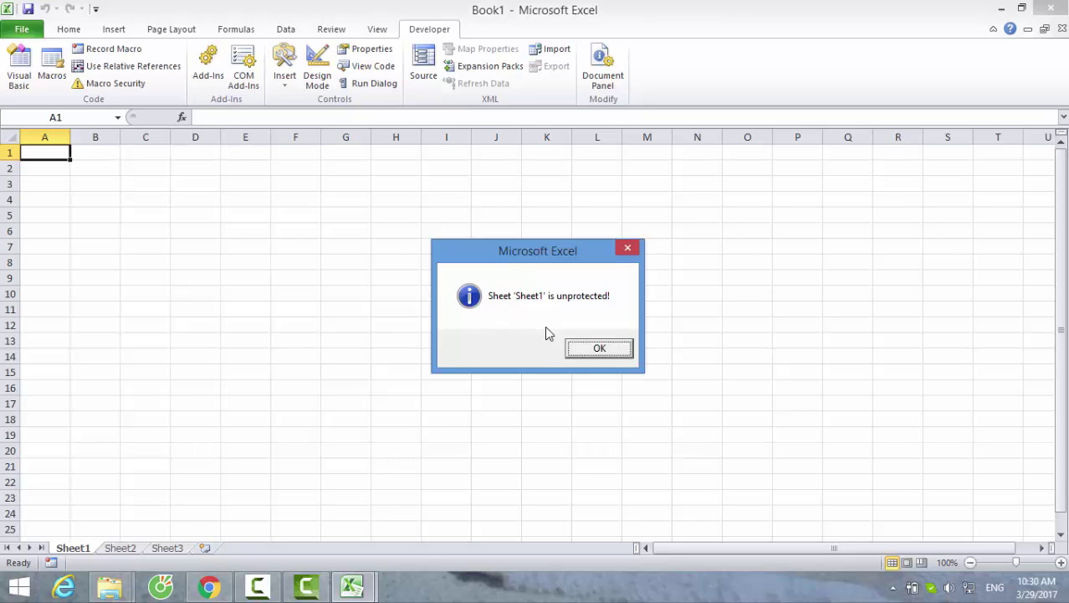
{"action": "left_click", "coordinate": [584, 355]}
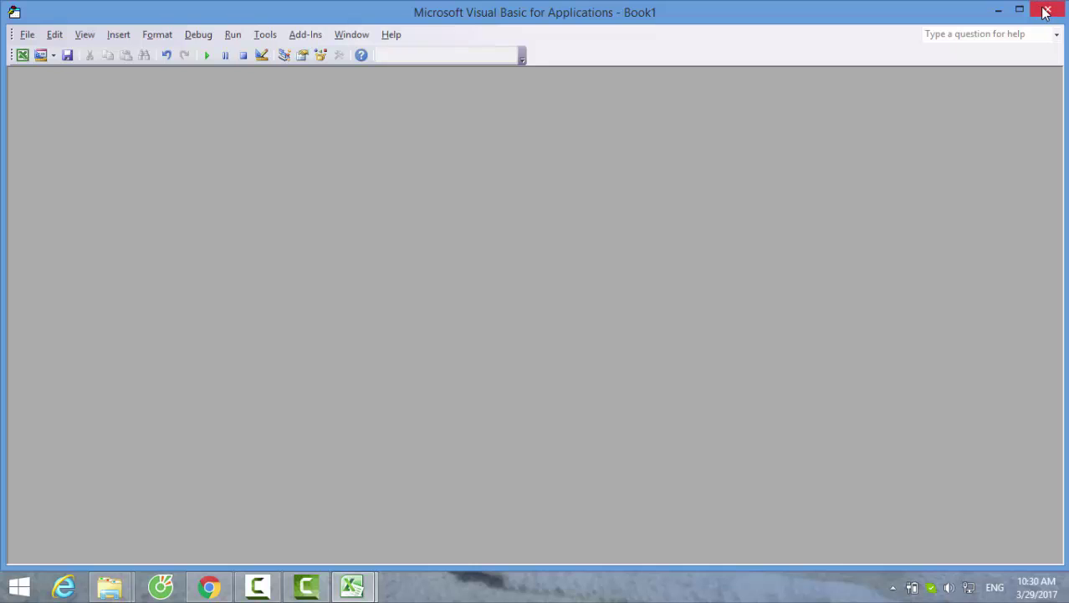
{"action": "left_click", "coordinate": [1045, 11]}
Reopen Book1.xlsx from Documents without a password prompt, then close Excel and Explorer and minimize Chrome.
{"action": "left_click", "coordinate": [195, 325]}
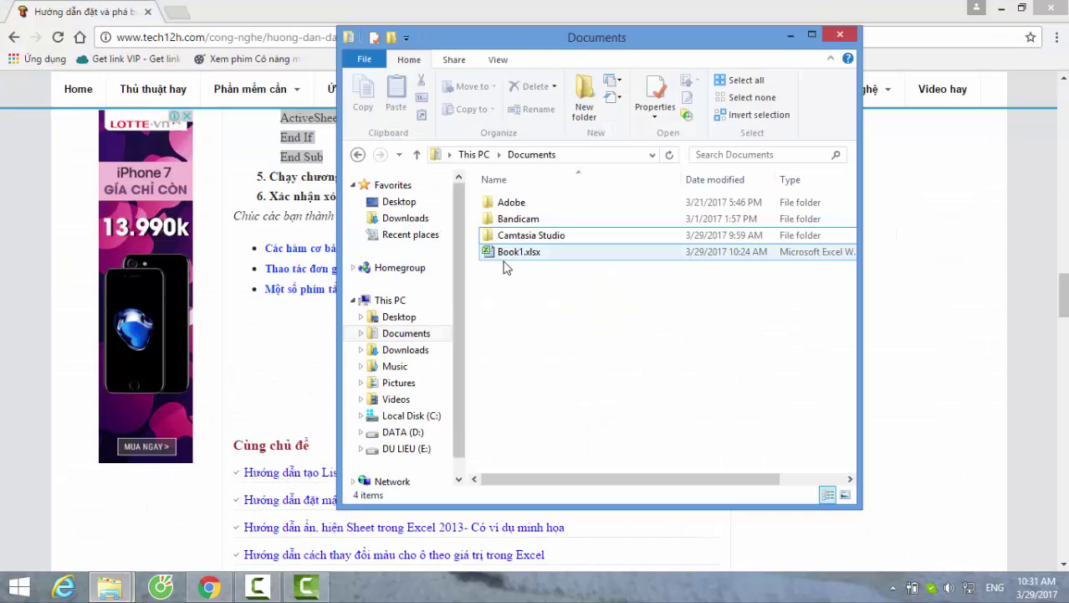
{"action": "double_click", "coordinate": [527, 252]}
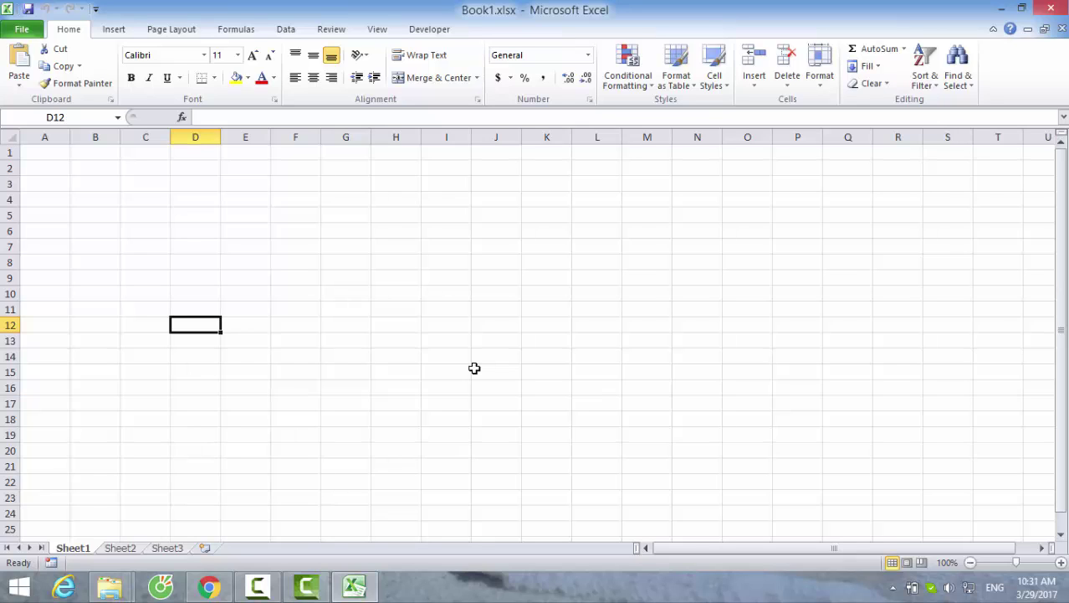
{"action": "left_click", "coordinate": [1052, 10]}
{"action": "left_click", "coordinate": [840, 34]}
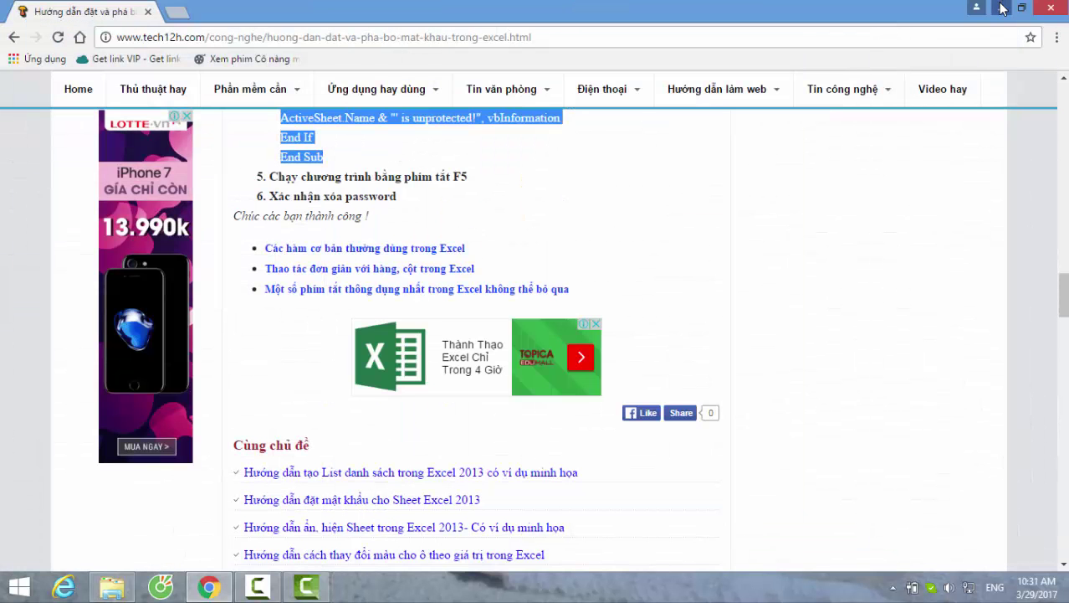
{"action": "left_click", "coordinate": [1002, 9]}
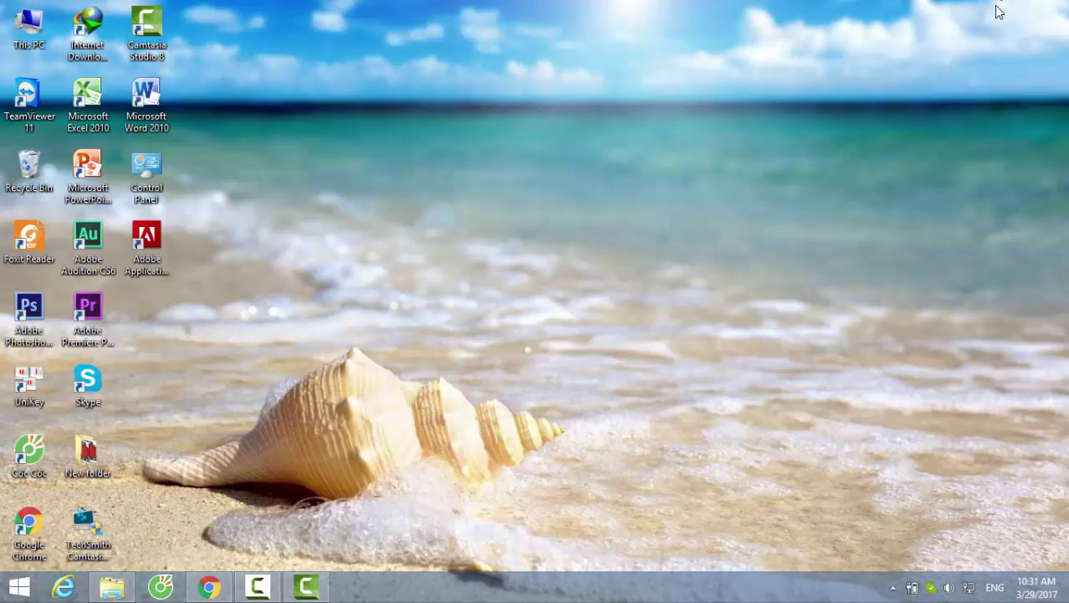